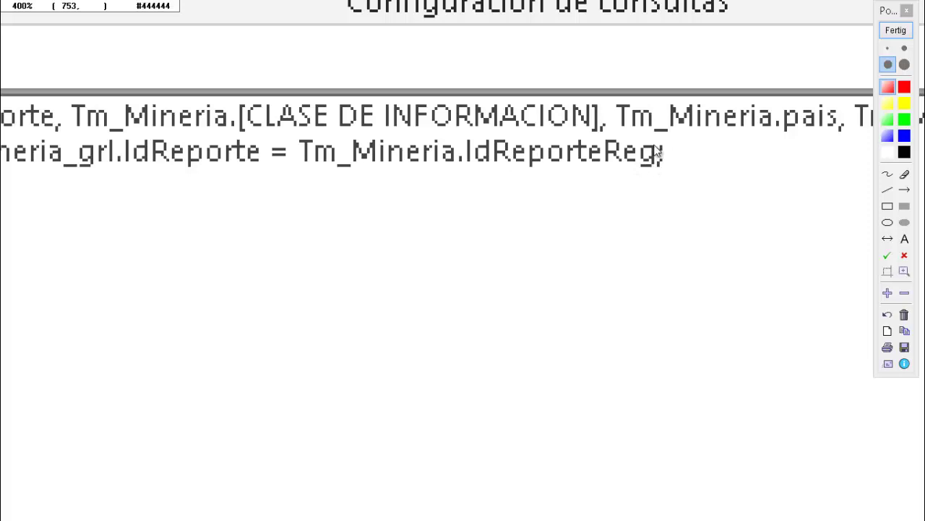
Examine the SELECT and INNER JOIN statement of Consulta1 in the magnified view, then leave the magnifier
left_click_drag(504, 217, 653, 213)
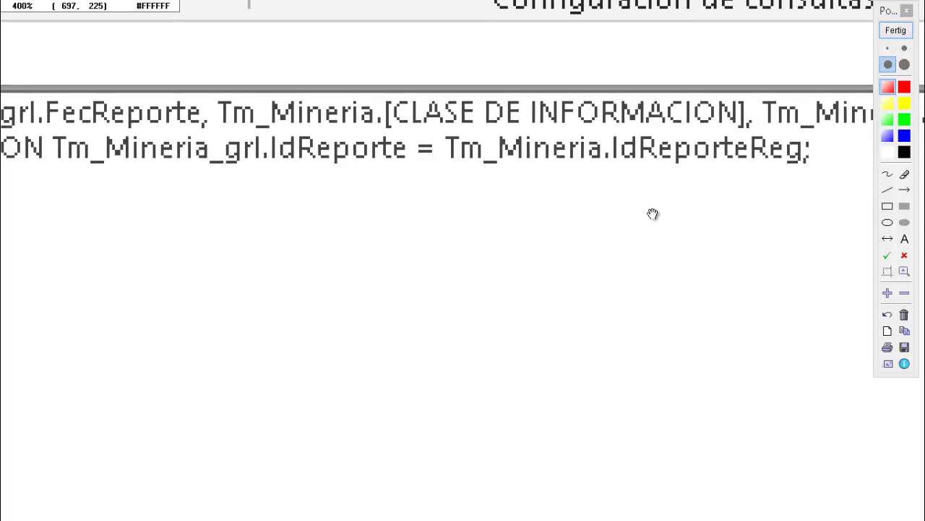
left_click_drag(296, 229, 585, 228)
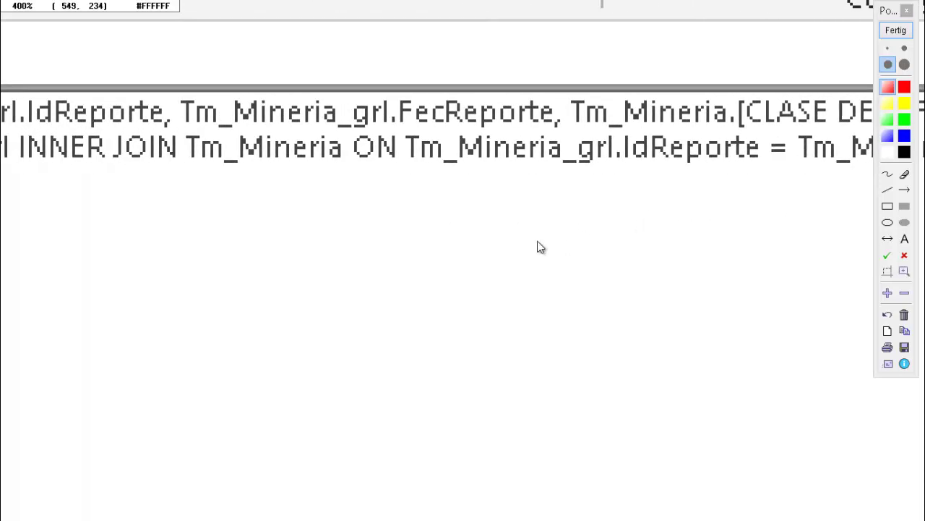
left_click_drag(351, 246, 562, 248)
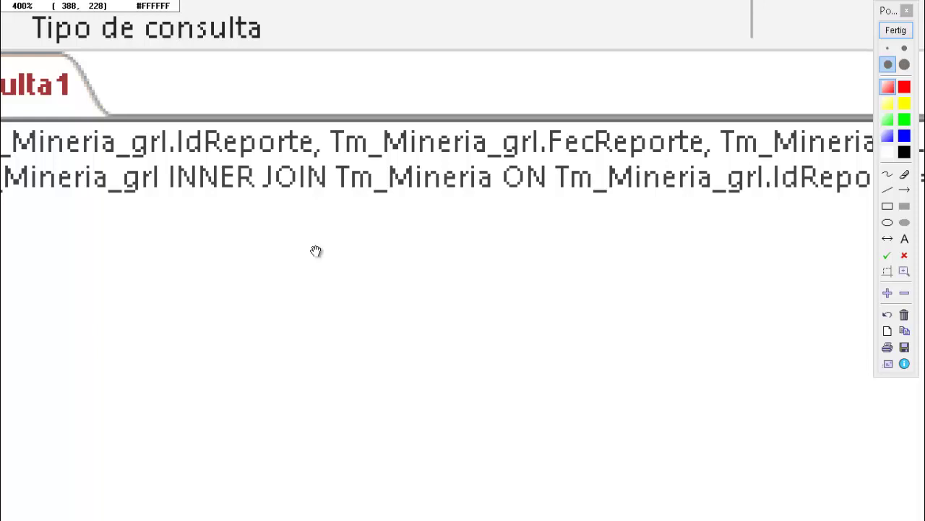
left_click_drag(316, 251, 535, 253)
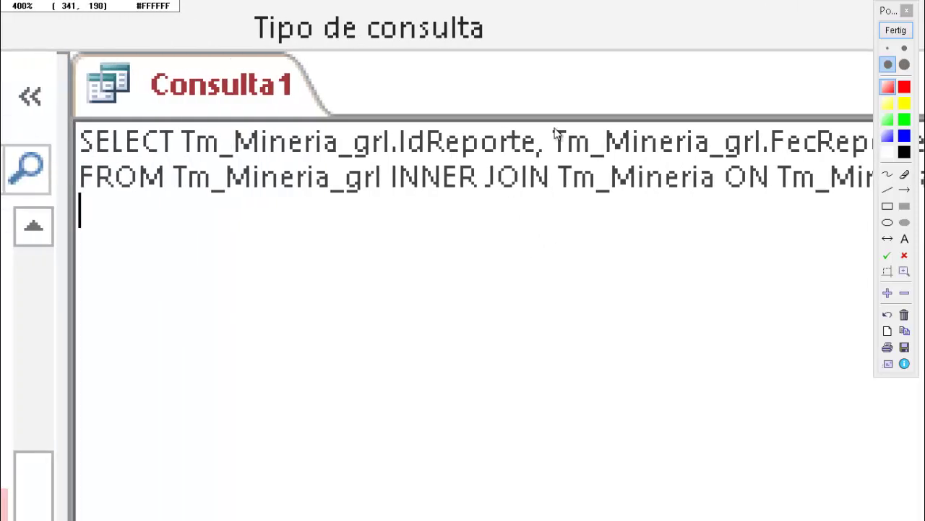
left_click(896, 30)
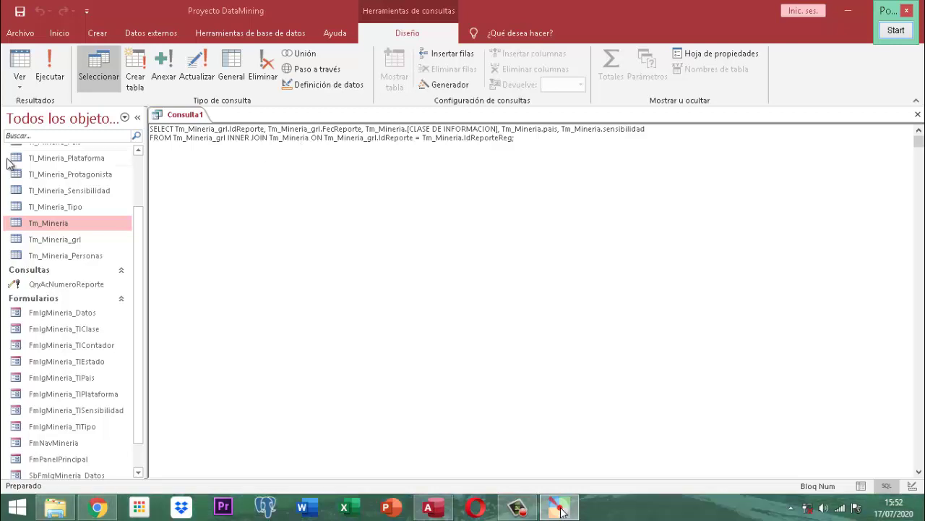
Return Consulta1 to Design view and save the query as Qry_Mineria_01
left_click(20, 85)
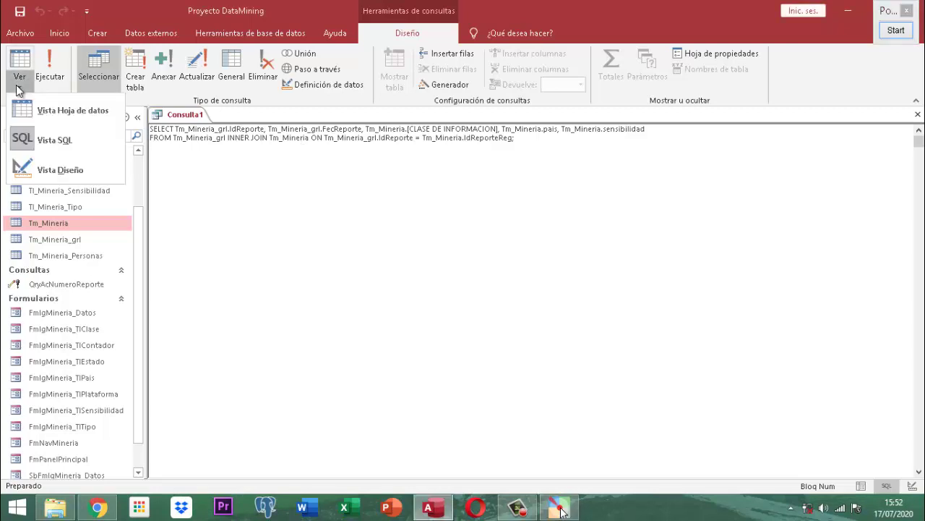
left_click(40, 171)
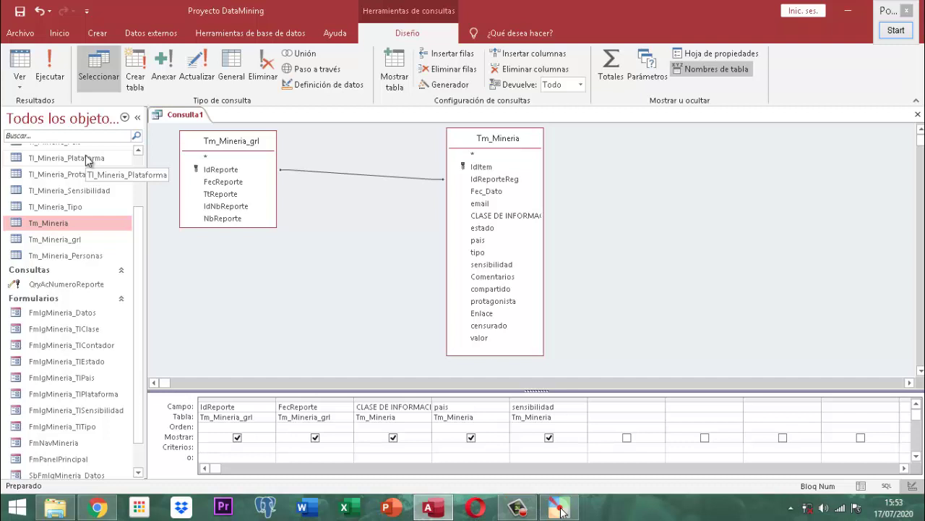
right_click(198, 121)
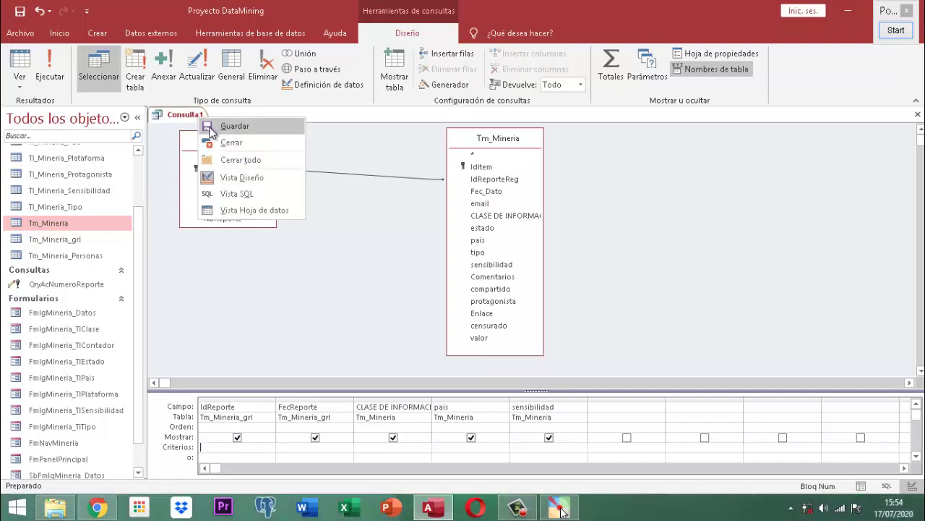
left_click(214, 126)
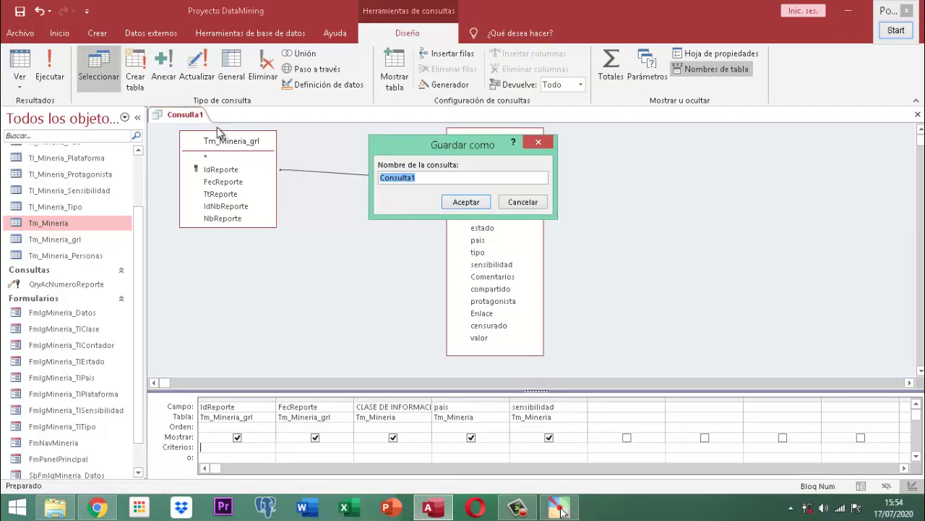
type("Qry_")
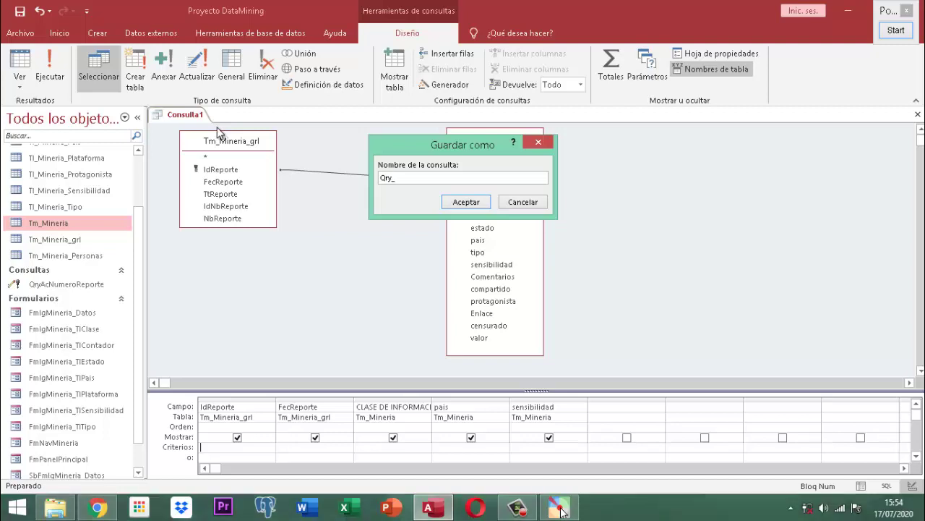
type("Mineria_01")
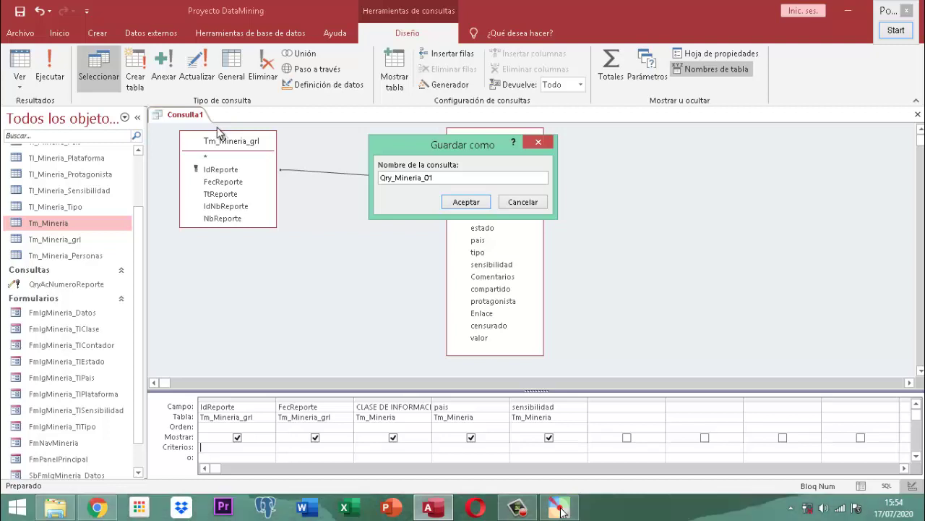
left_click(461, 203)
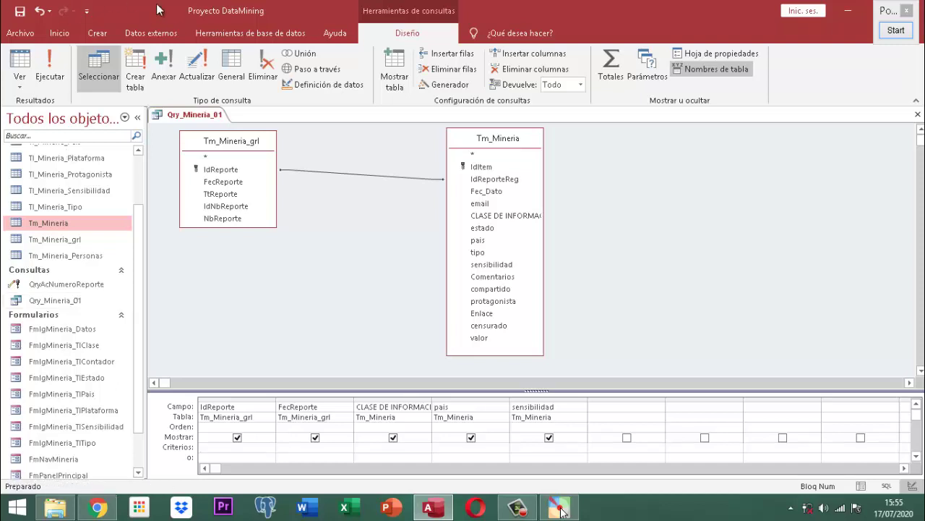
Save and close the Qry_Mineria_01 query
right_click(197, 115)
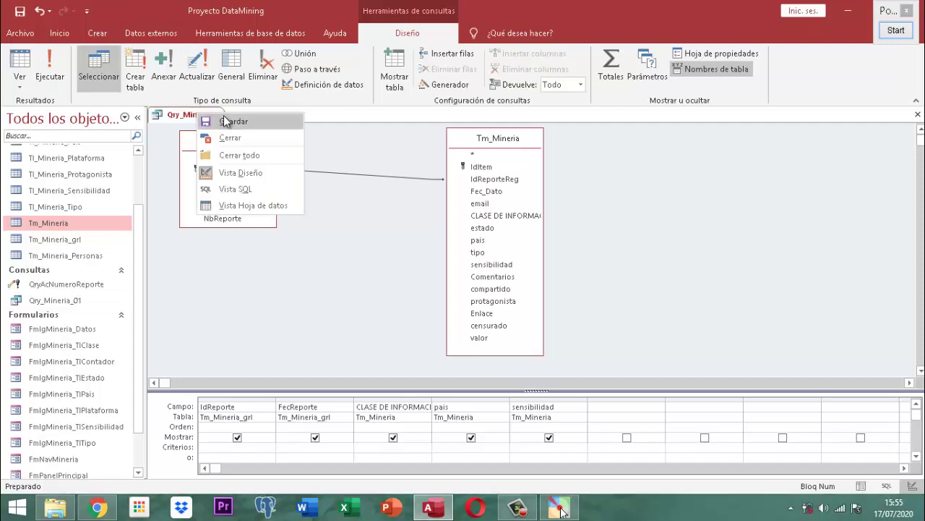
left_click(206, 120)
right_click(202, 118)
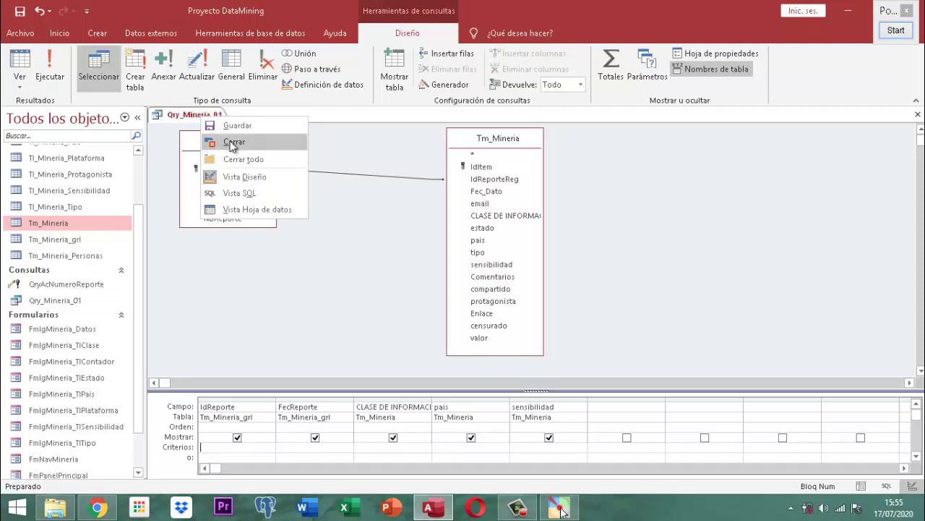
left_click(233, 143)
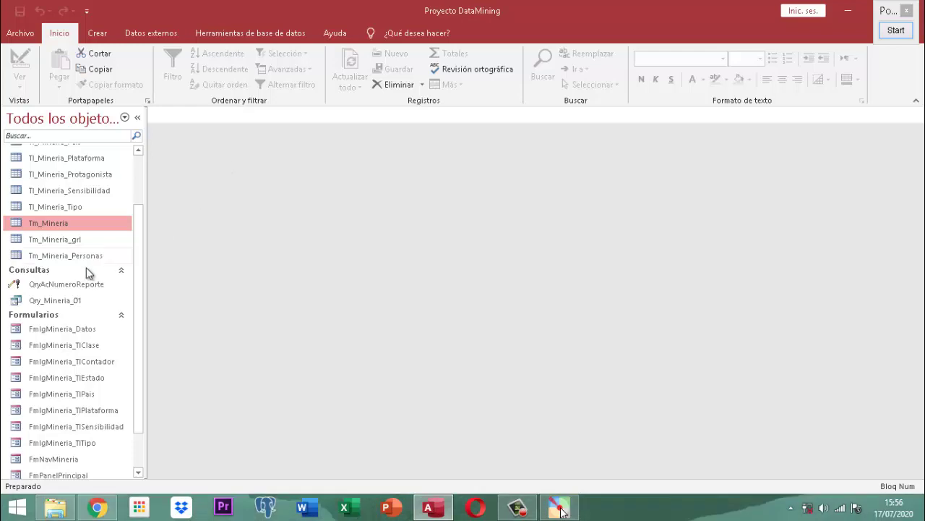
Open Qry_Mineria_01 in Design view and insert the IdItem field of Tm_Mineria between IdReporte and FecReporte
double_click(71, 301)
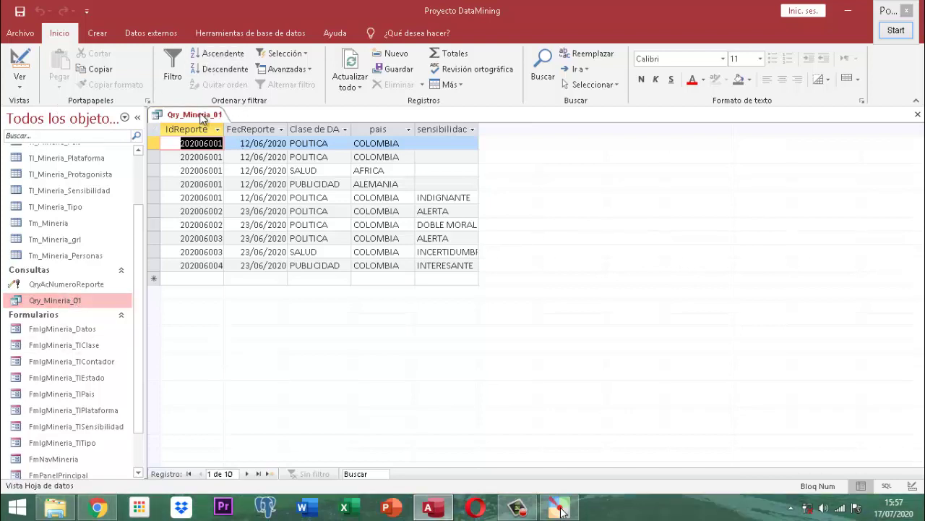
right_click(202, 119)
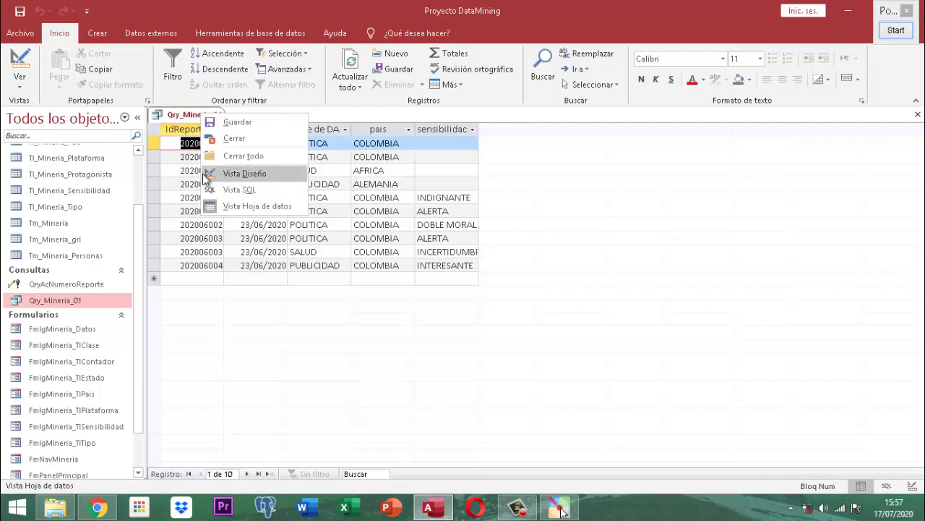
left_click(232, 175)
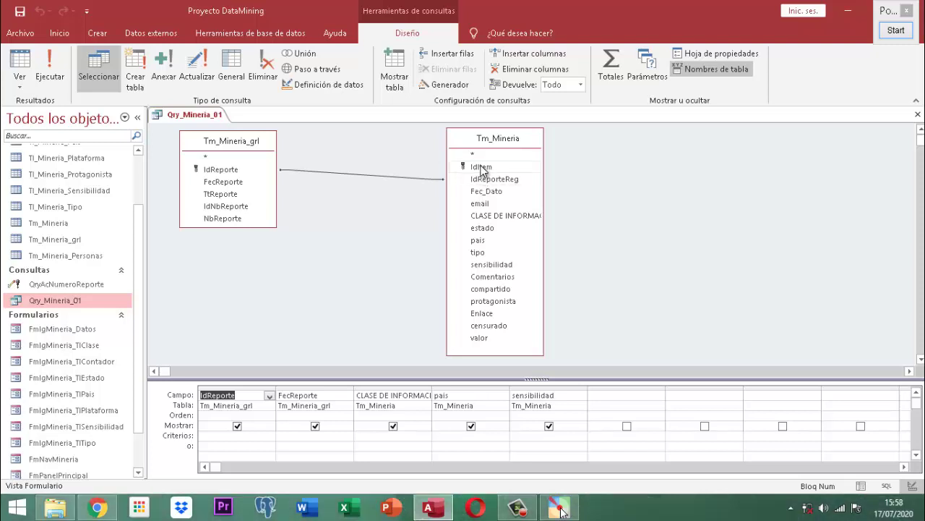
left_click_drag(482, 168, 284, 394)
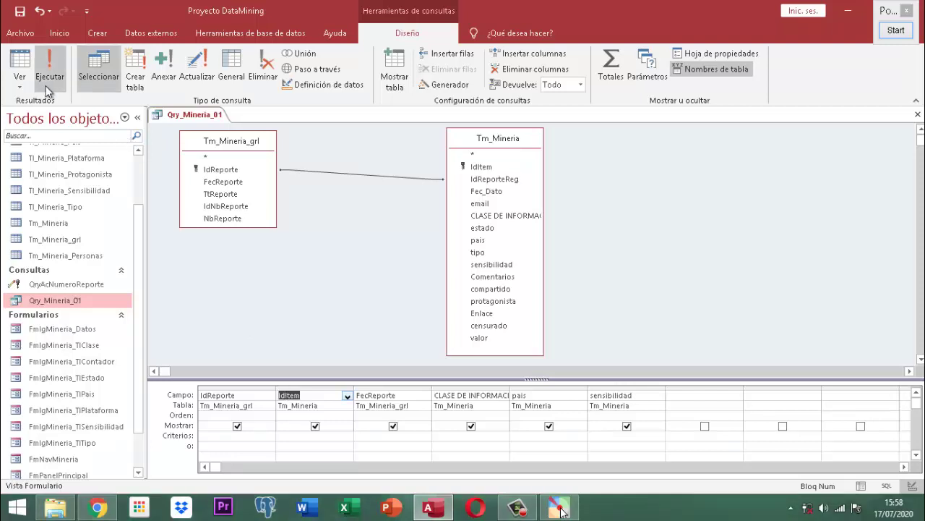
Review the SQL statement of Qry_Mineria_01 and go back to Design view
left_click(20, 88)
left_click(32, 137)
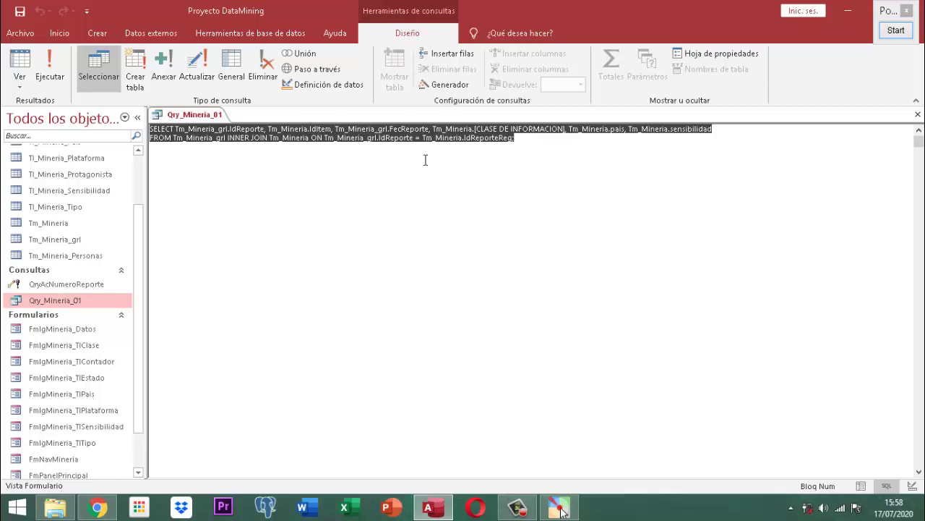
left_click(514, 138)
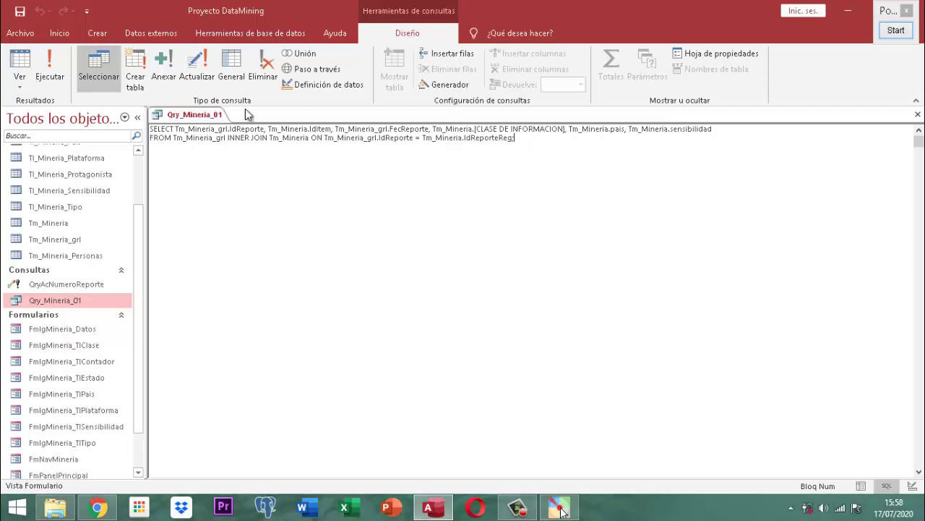
left_click(21, 89)
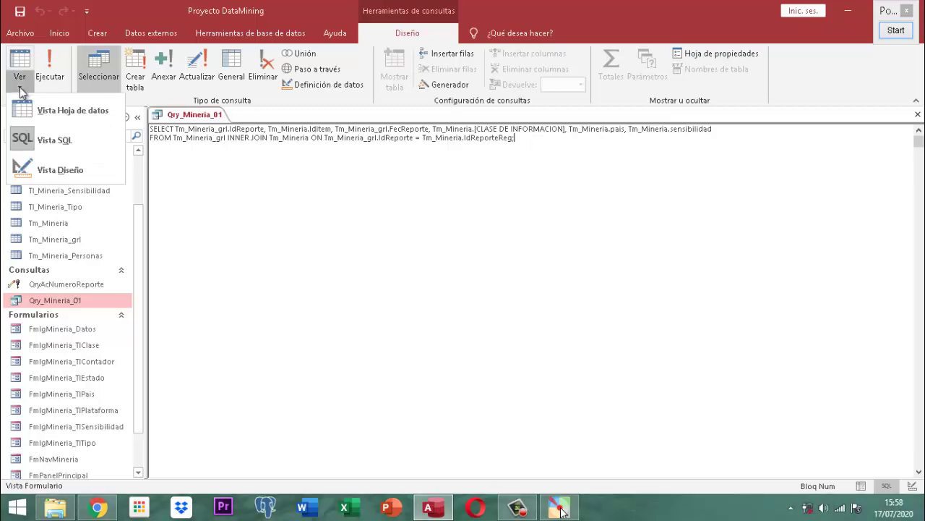
left_click(78, 168)
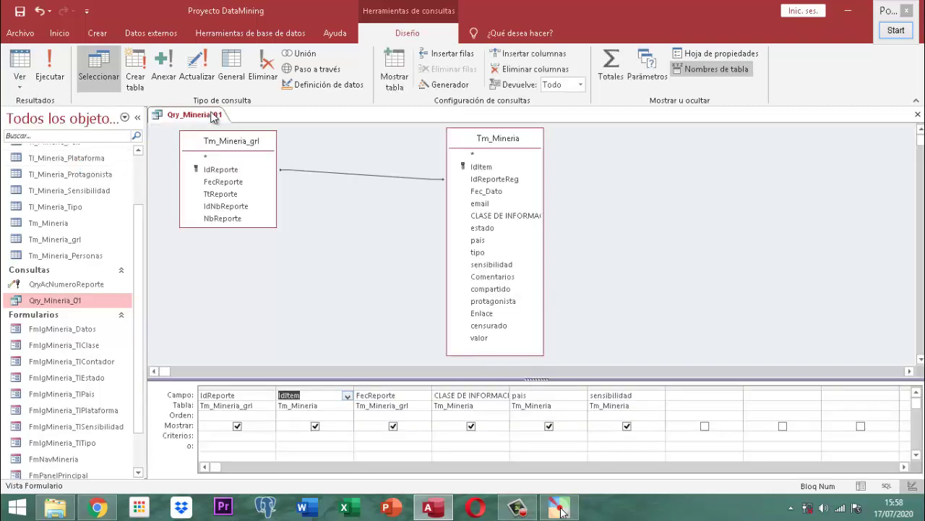
Save Qry_Mineria_01 with the added IdItem field and run the query
right_click(211, 115)
left_click(250, 120)
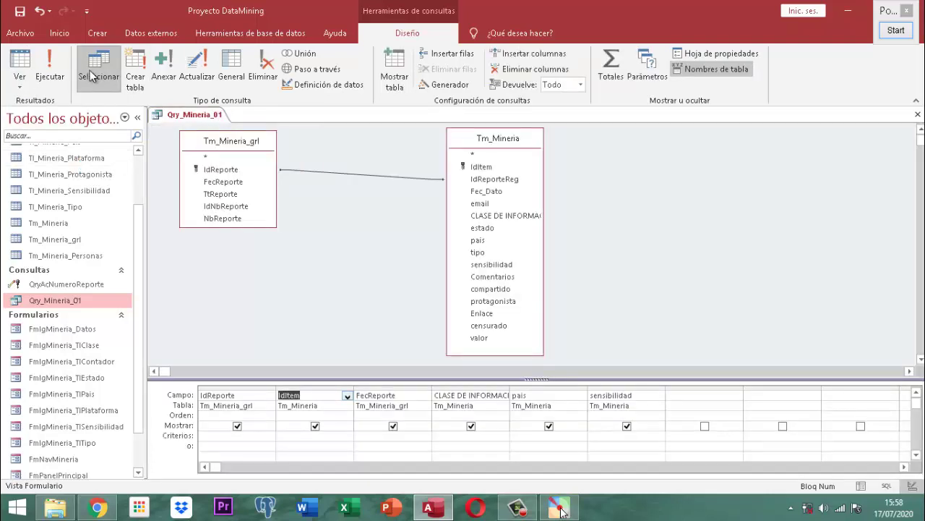
left_click(49, 68)
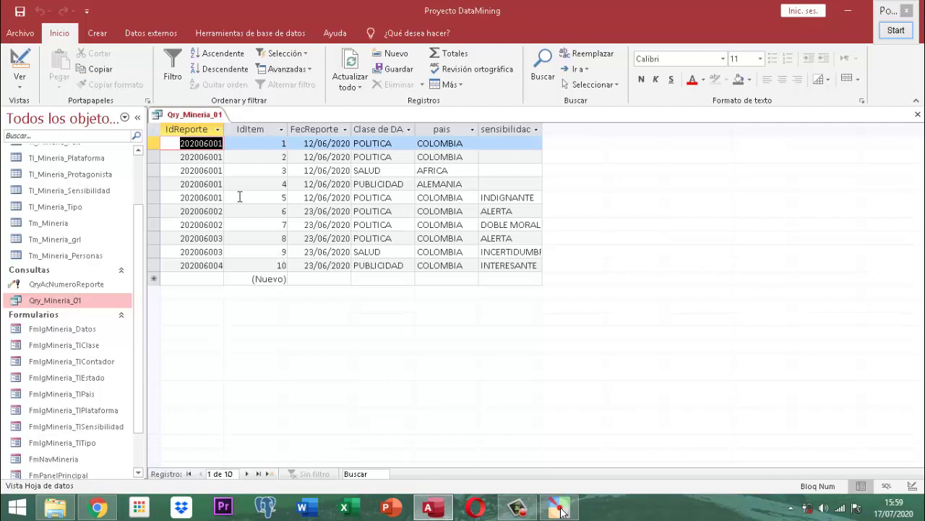
Switch the query results back to Design view, then save and close Qry_Mineria_01
left_click(17, 65)
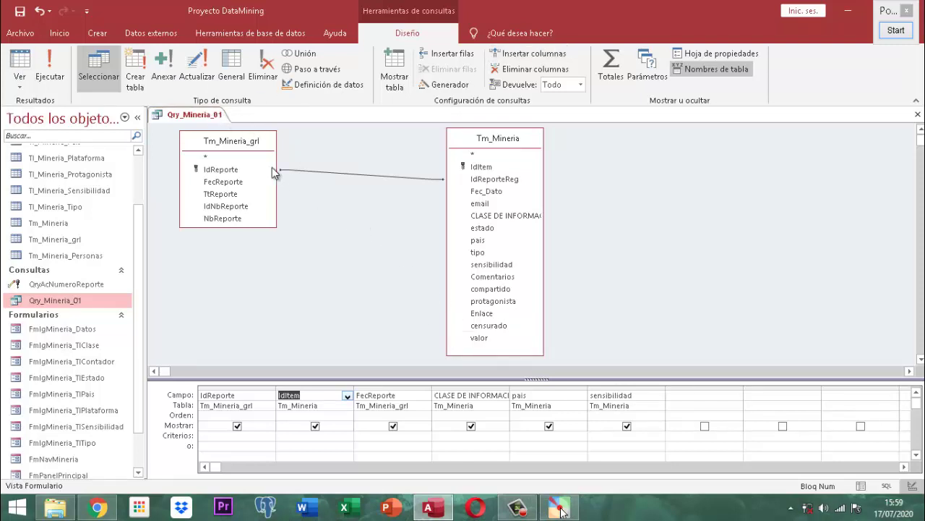
right_click(210, 121)
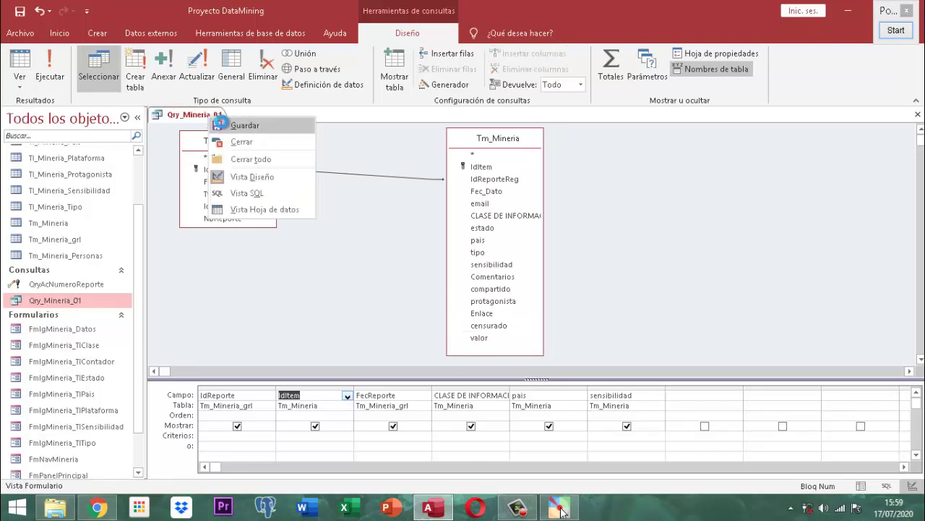
left_click(215, 124)
right_click(215, 121)
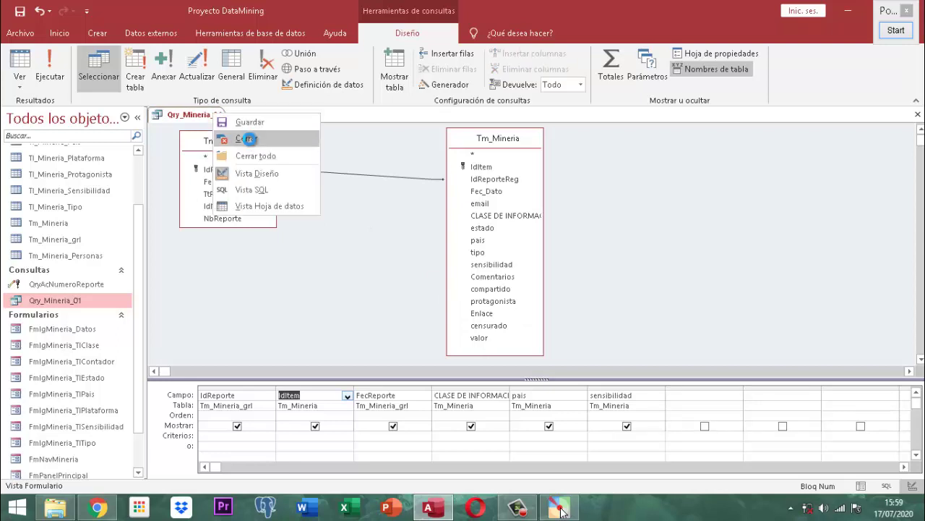
left_click(241, 138)
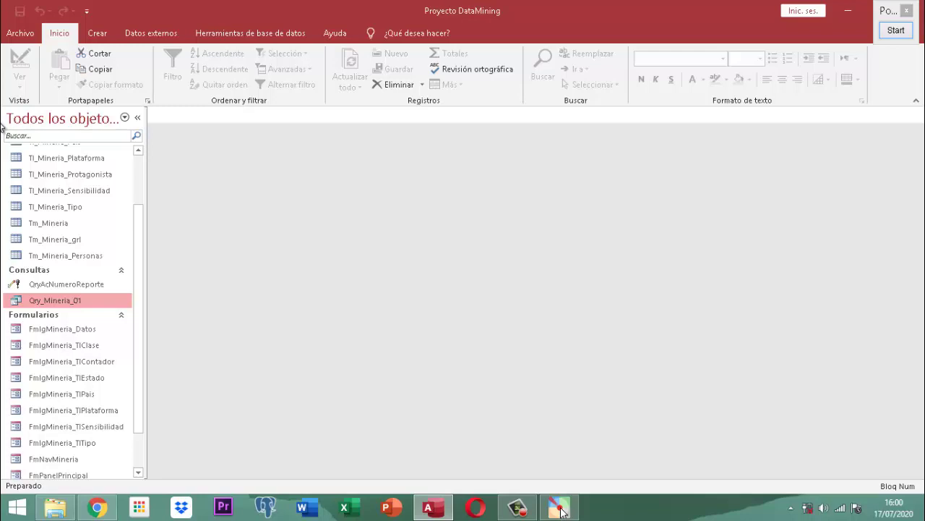
Close the Pointofix annotation tool and exit the Proyecto DataMining database
left_click(898, 33)
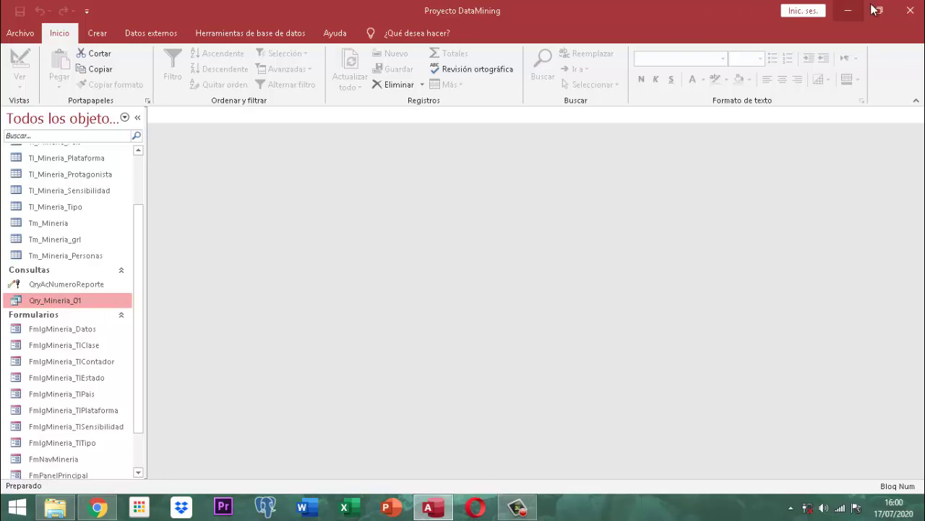
left_click(910, 12)
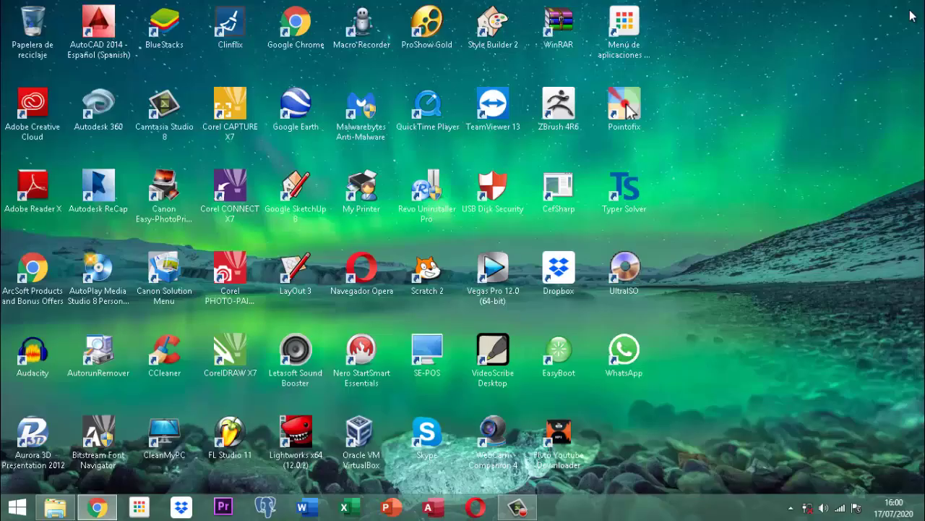